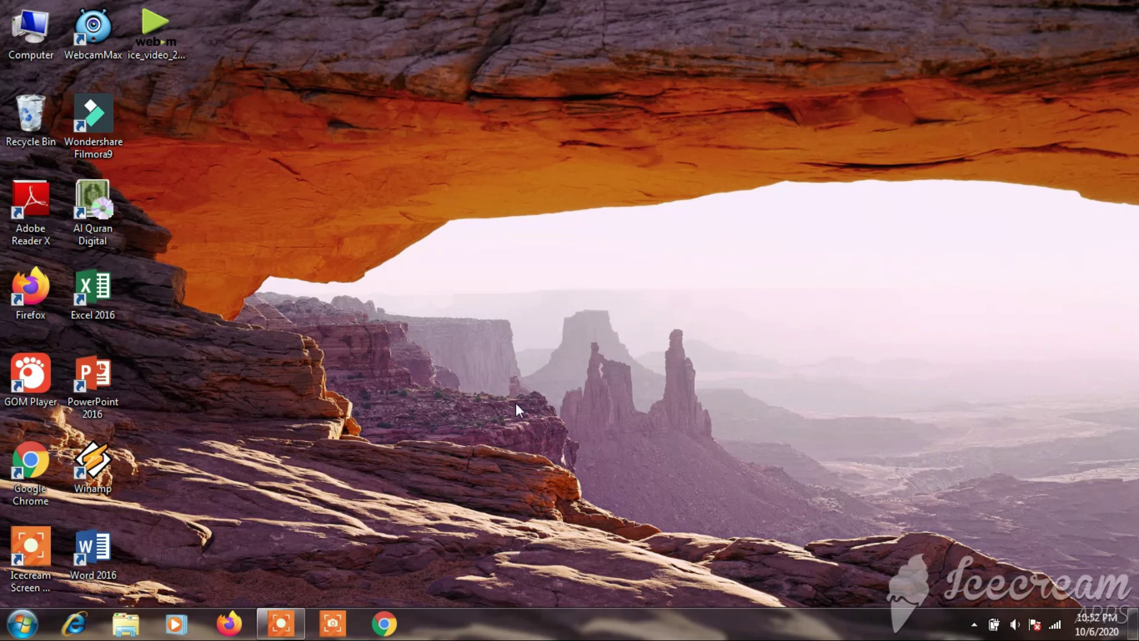
- Rotate the display to 90 degrees through the desktop's graphics options
right_click(307, 197)
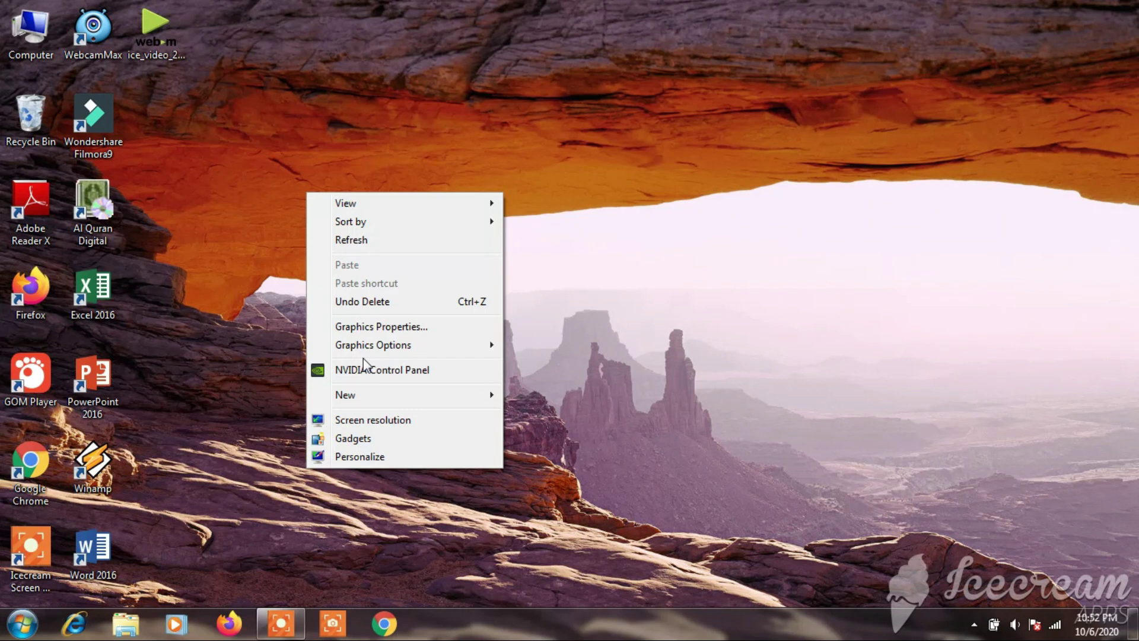
mouse_move(391, 355)
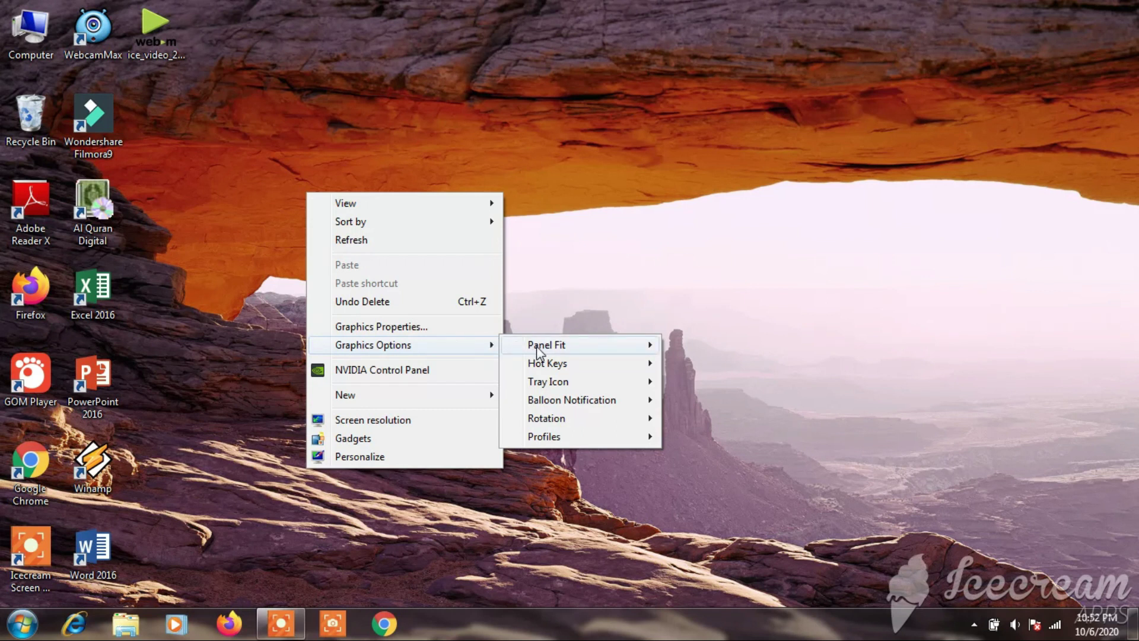
mouse_move(571, 422)
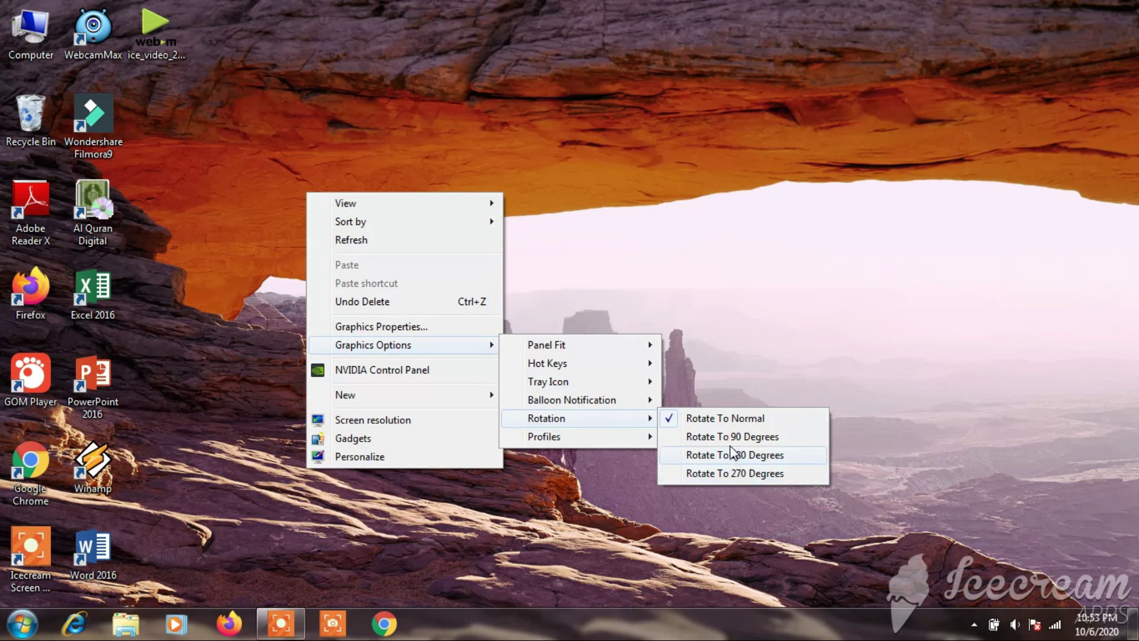
left_click(674, 437)
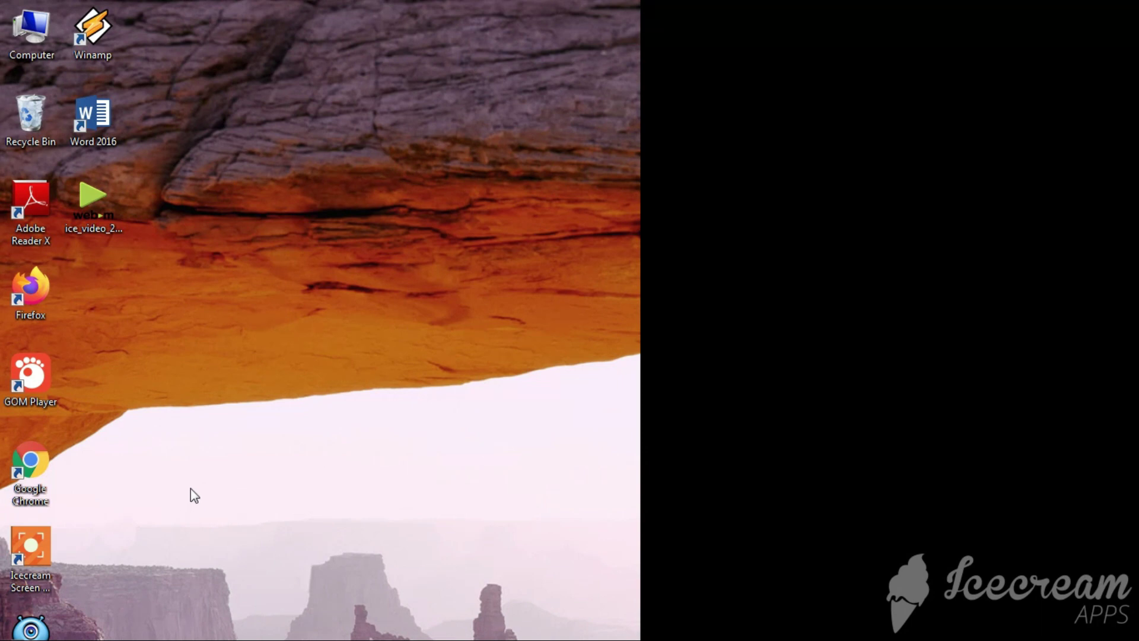
- Set the display rotation back to normal through the desktop's graphics options
right_click(215, 361)
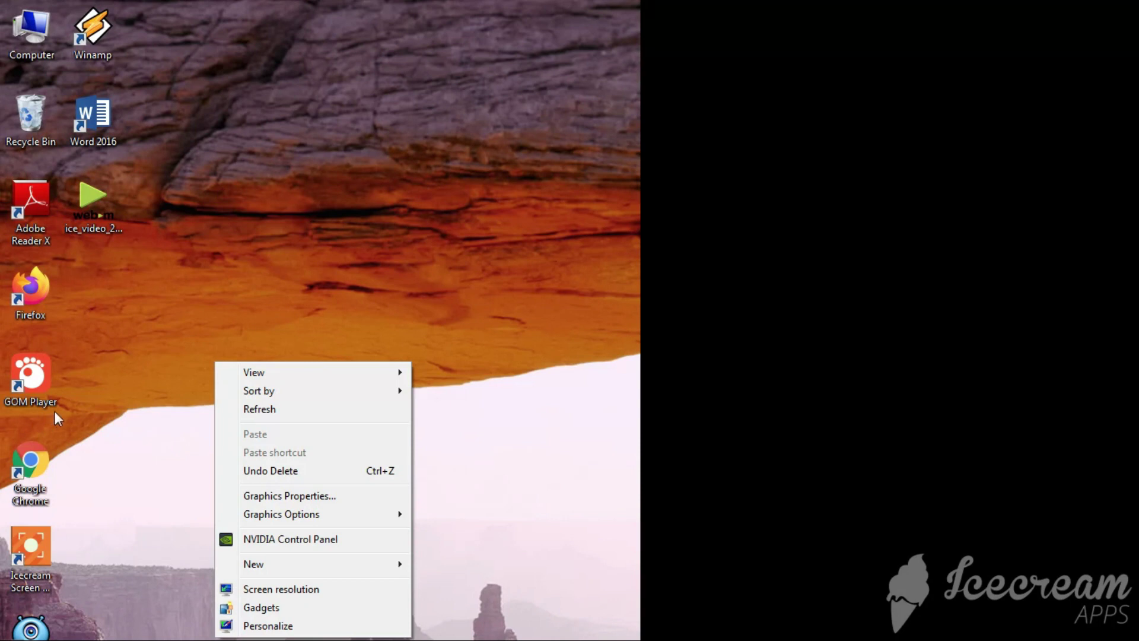
mouse_move(392, 510)
left_click(347, 519)
mouse_move(360, 524)
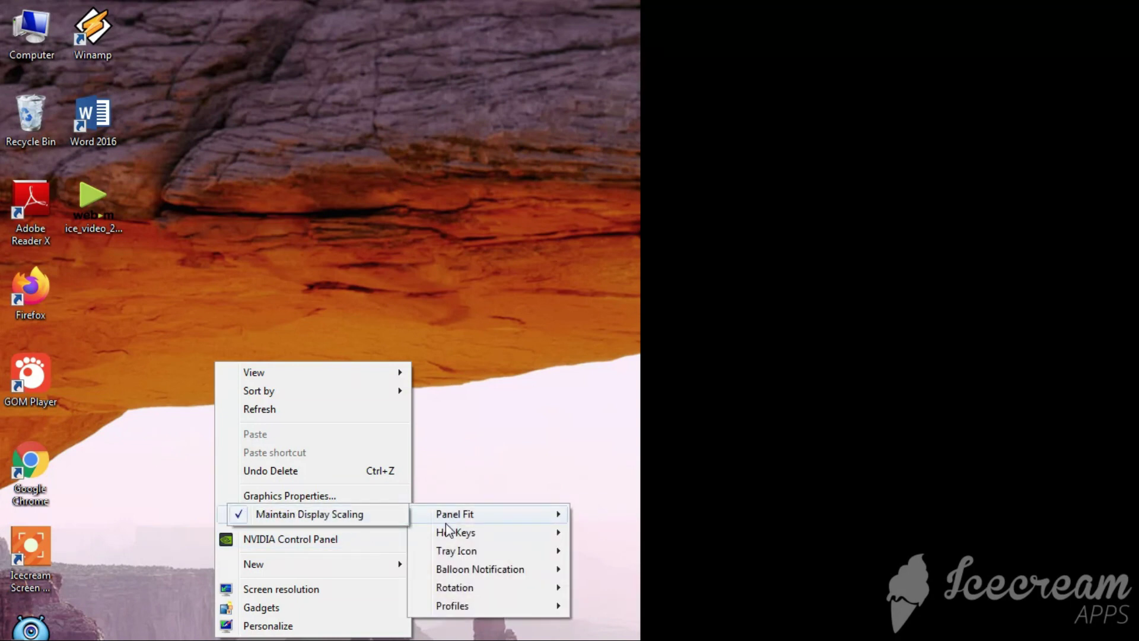
mouse_move(523, 575)
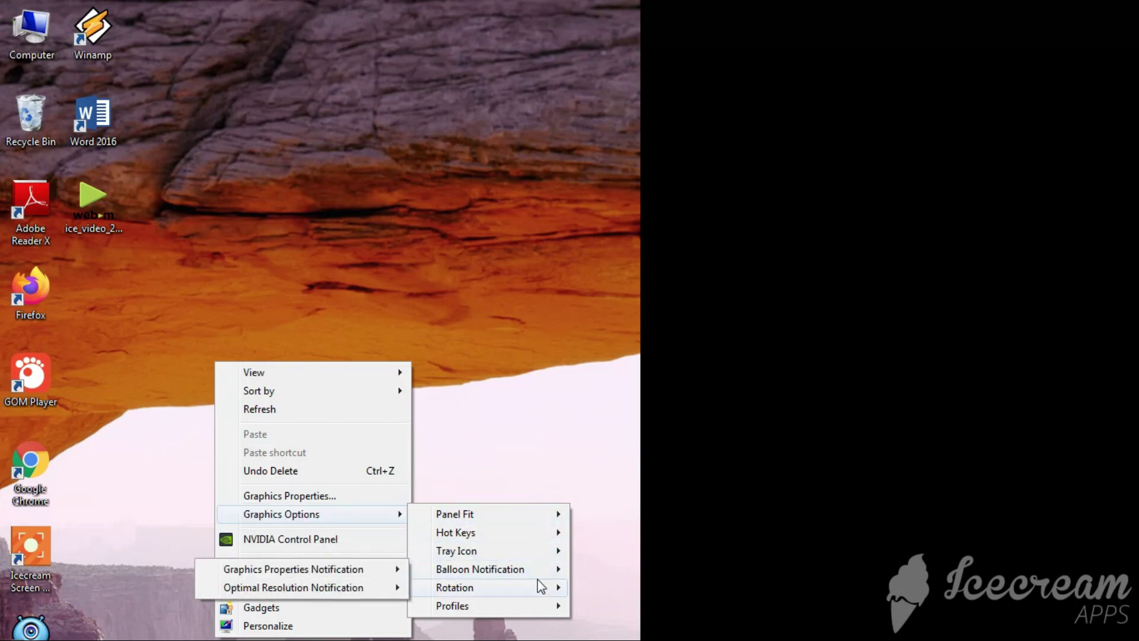
mouse_move(550, 587)
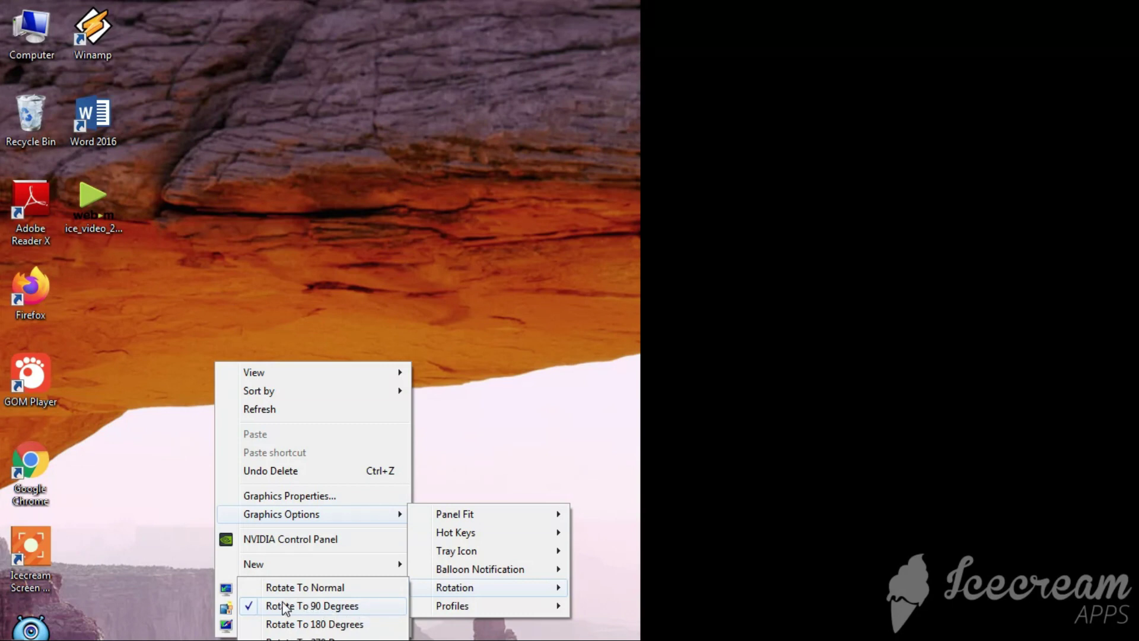
left_click(250, 588)
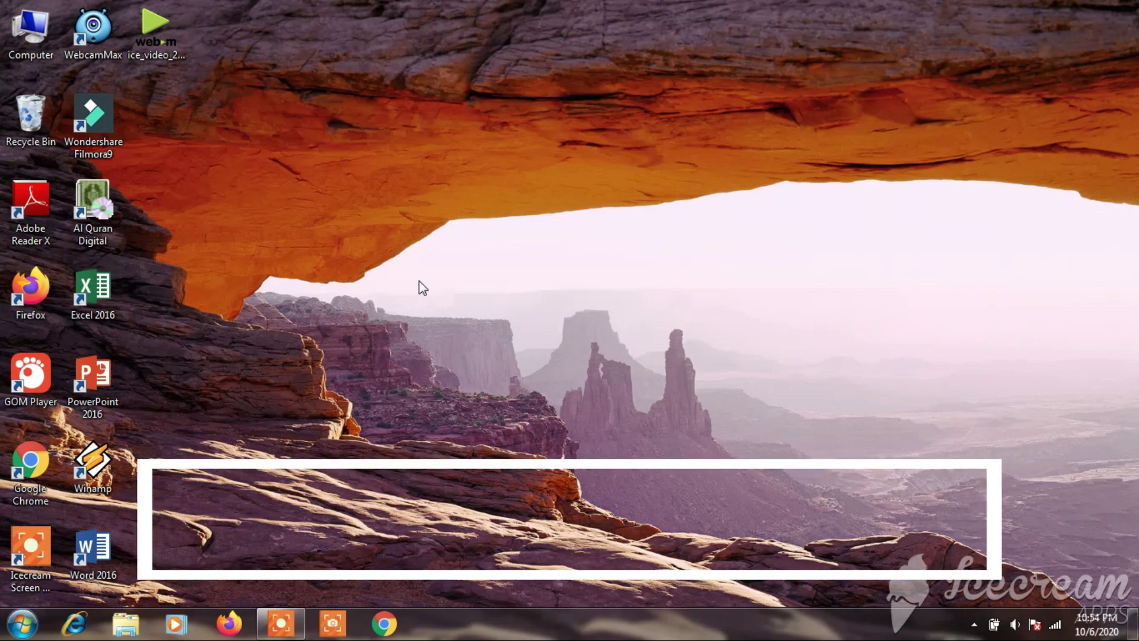
right_click(442, 226)
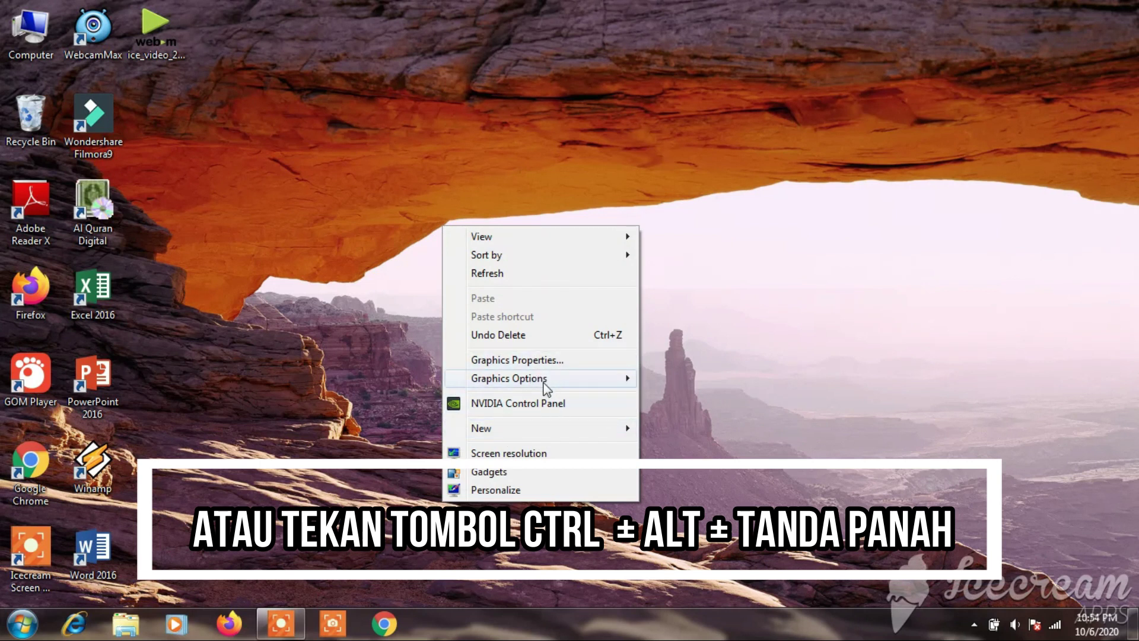
mouse_move(545, 385)
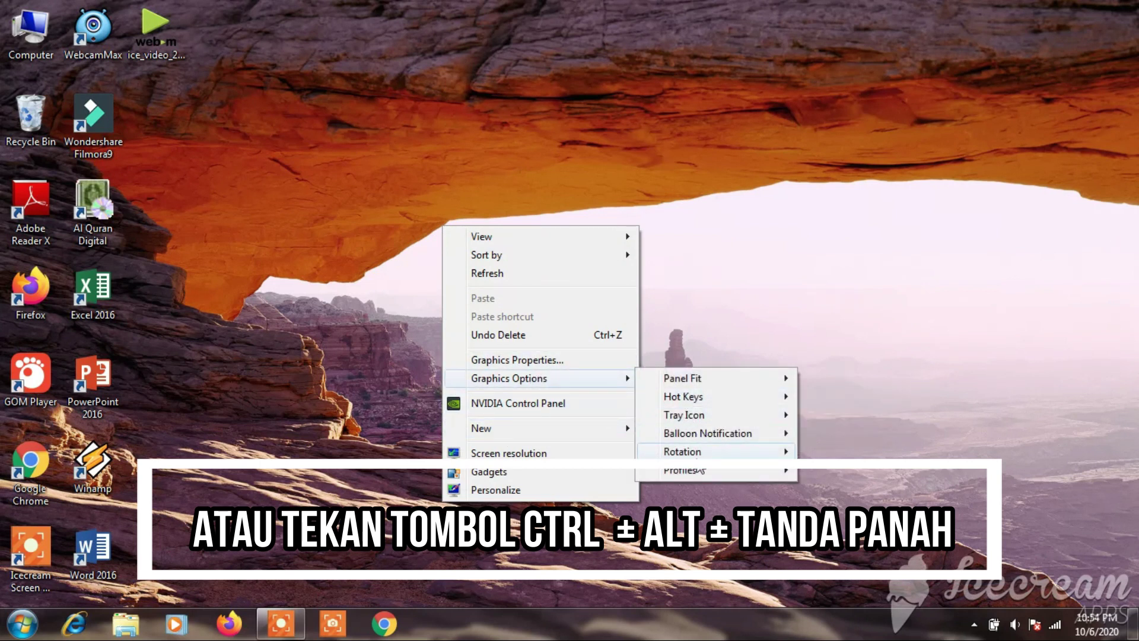
mouse_move(704, 452)
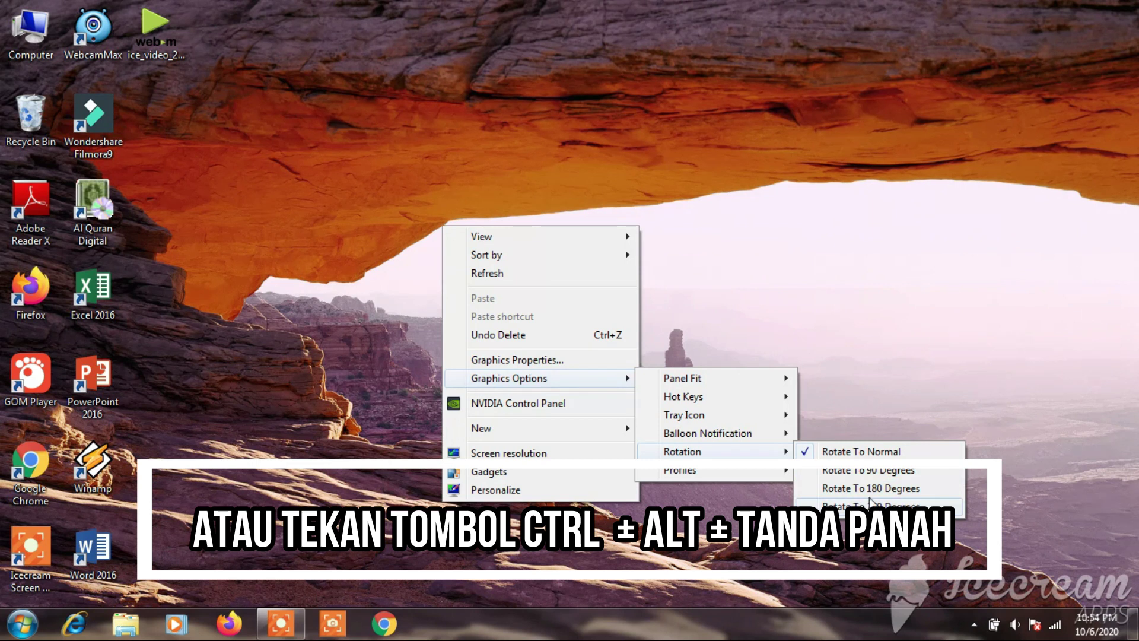
left_click(719, 247)
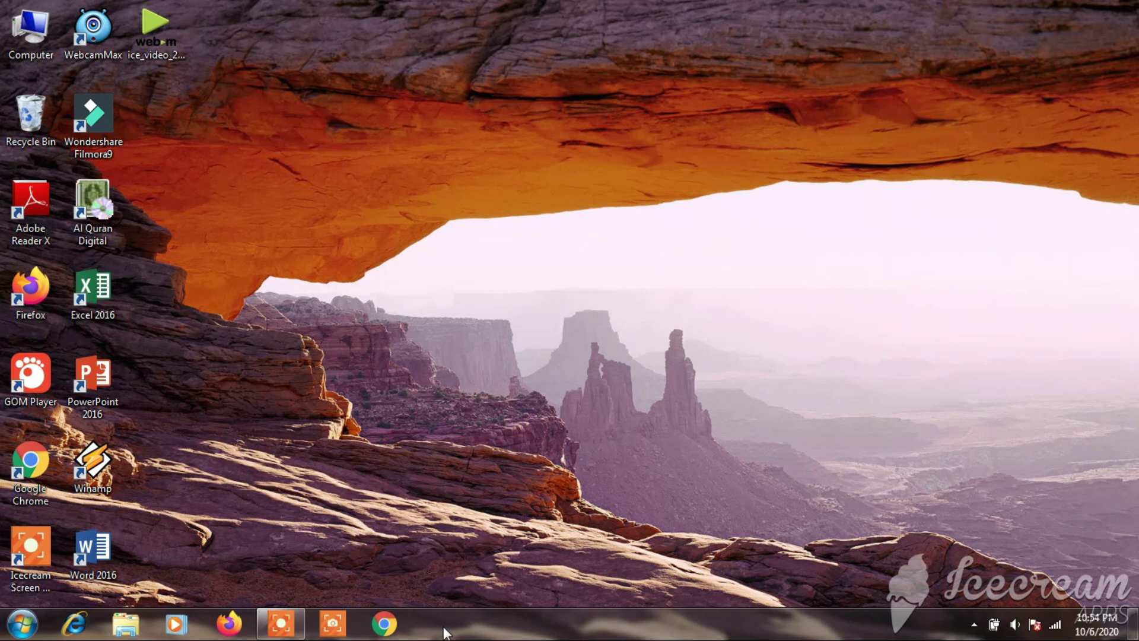
- Set the taskbar location on screen to Top in the taskbar properties and apply the change
right_click(479, 629)
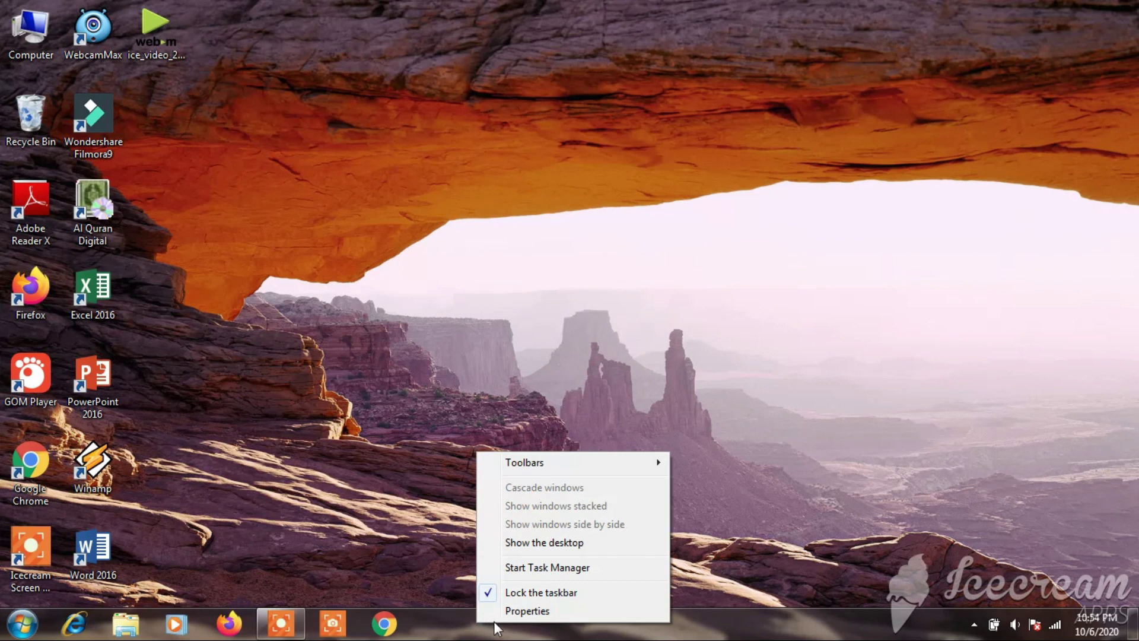
left_click(533, 611)
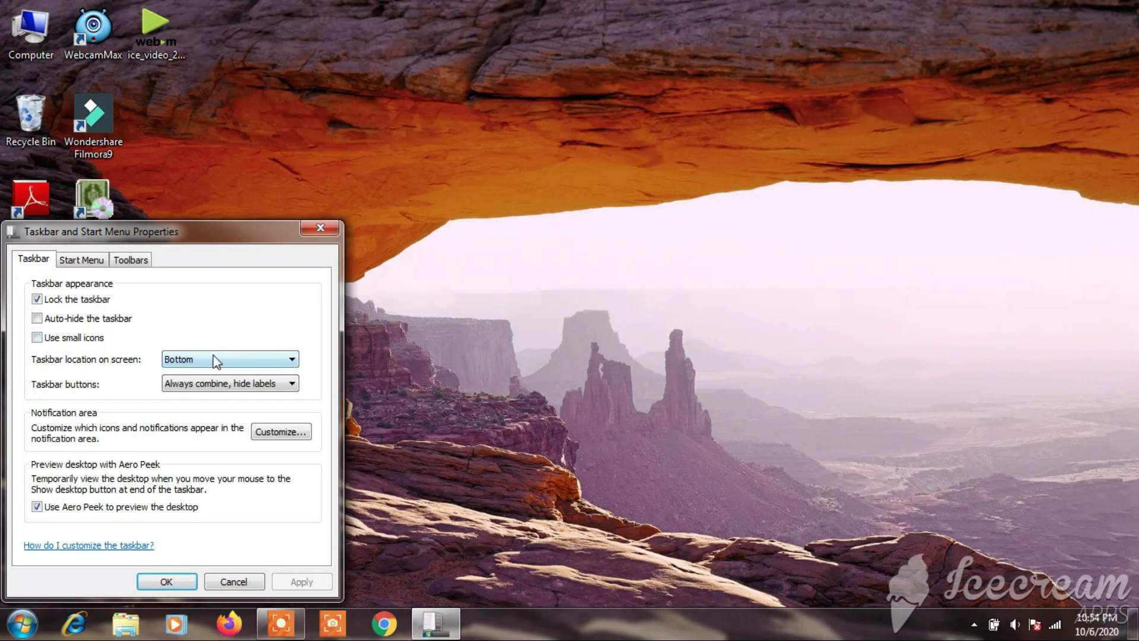
left_click(293, 359)
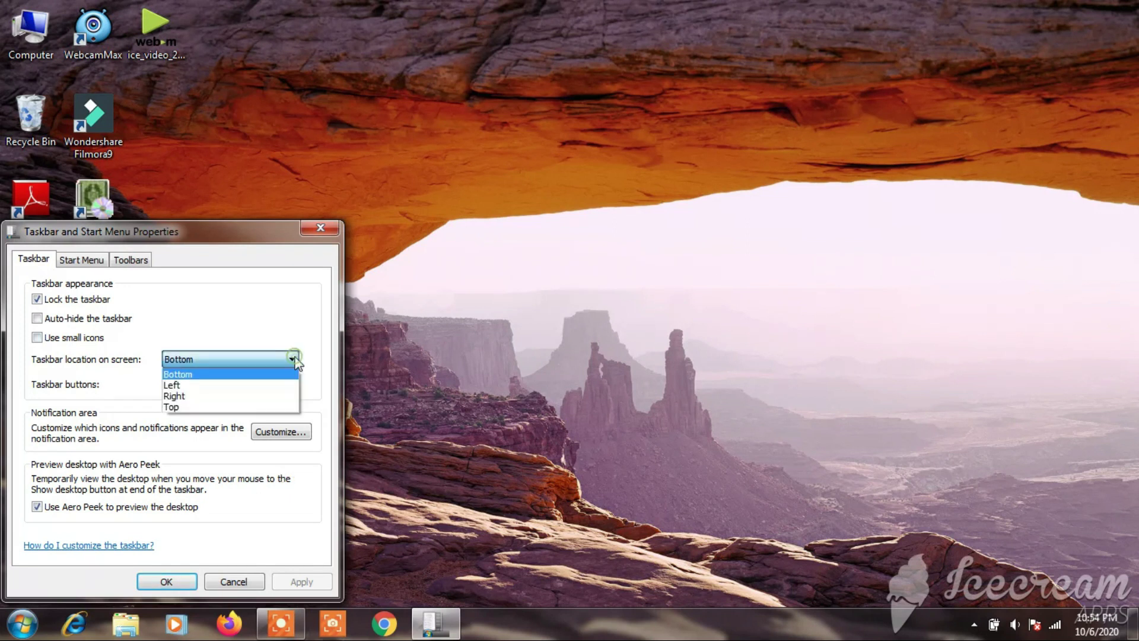
left_click(204, 407)
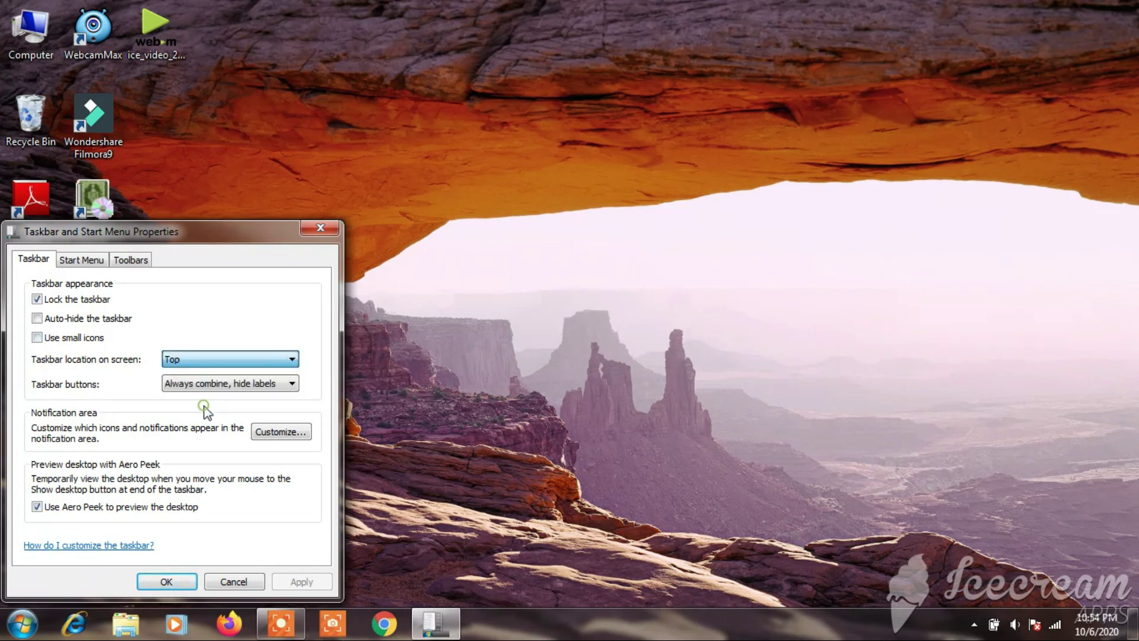
left_click(302, 581)
left_click(168, 582)
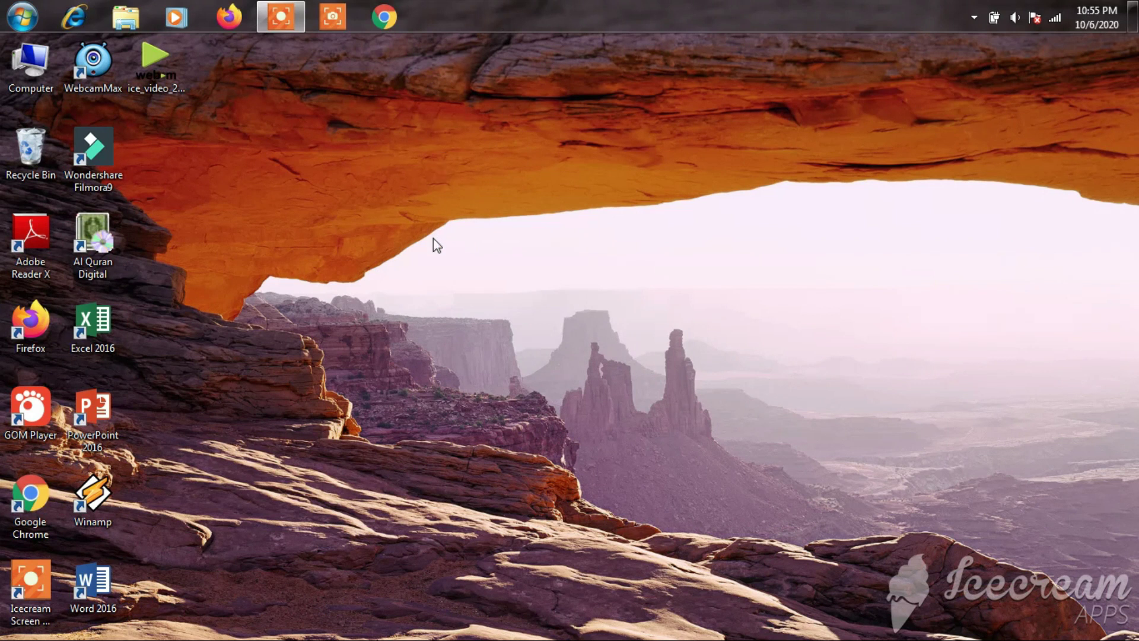
- Change the taskbar location on screen to Right in the taskbar properties and apply it
right_click(527, 13)
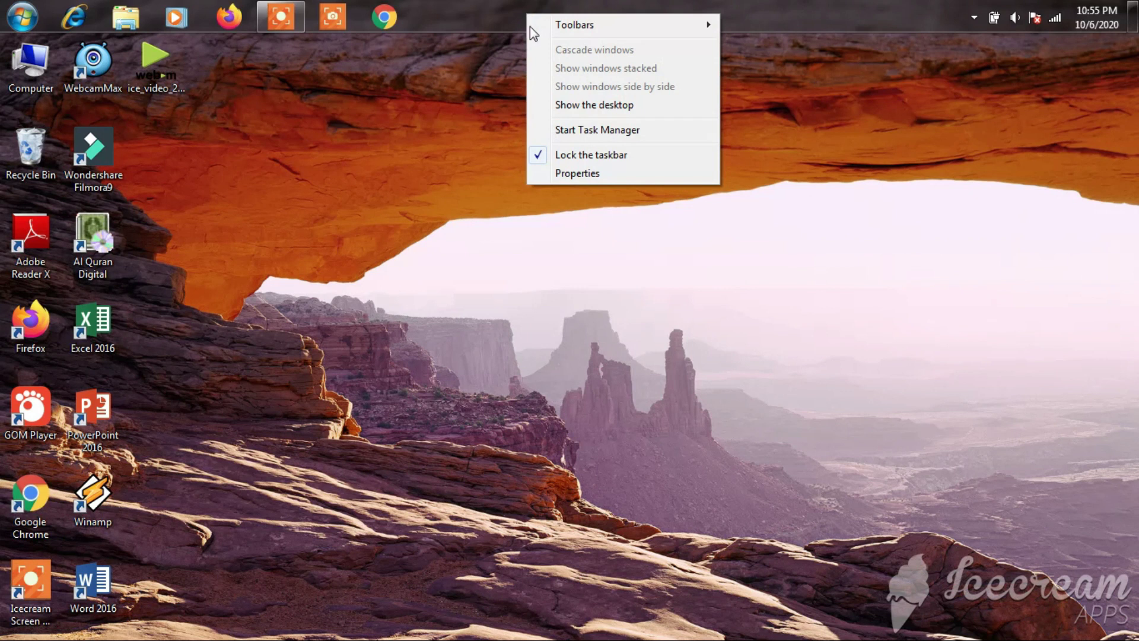
left_click(571, 177)
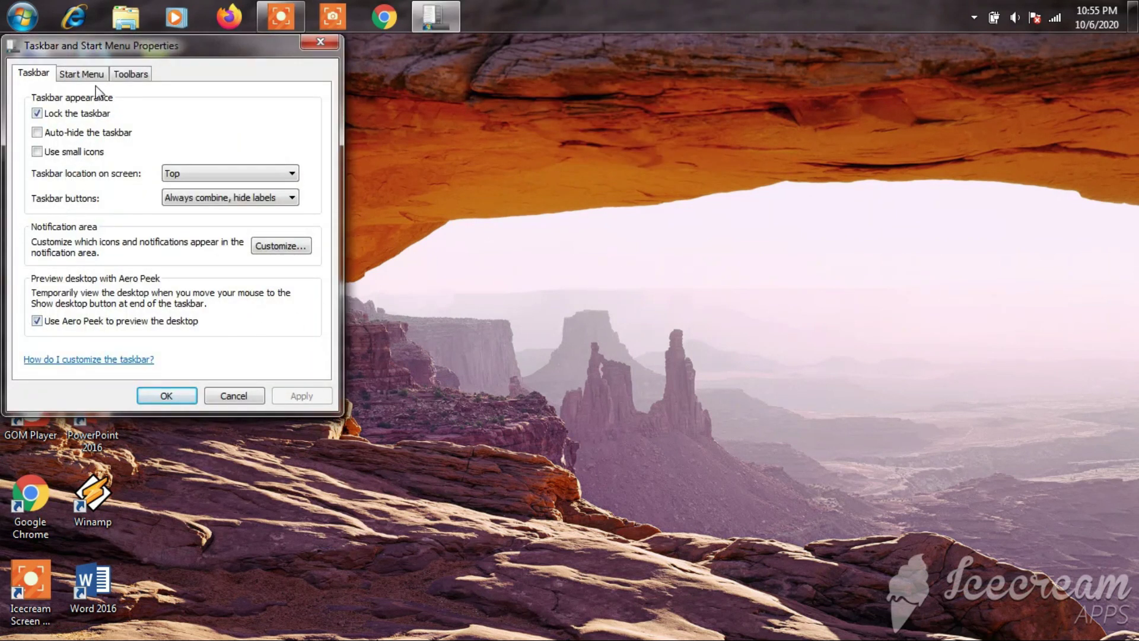
left_click(213, 174)
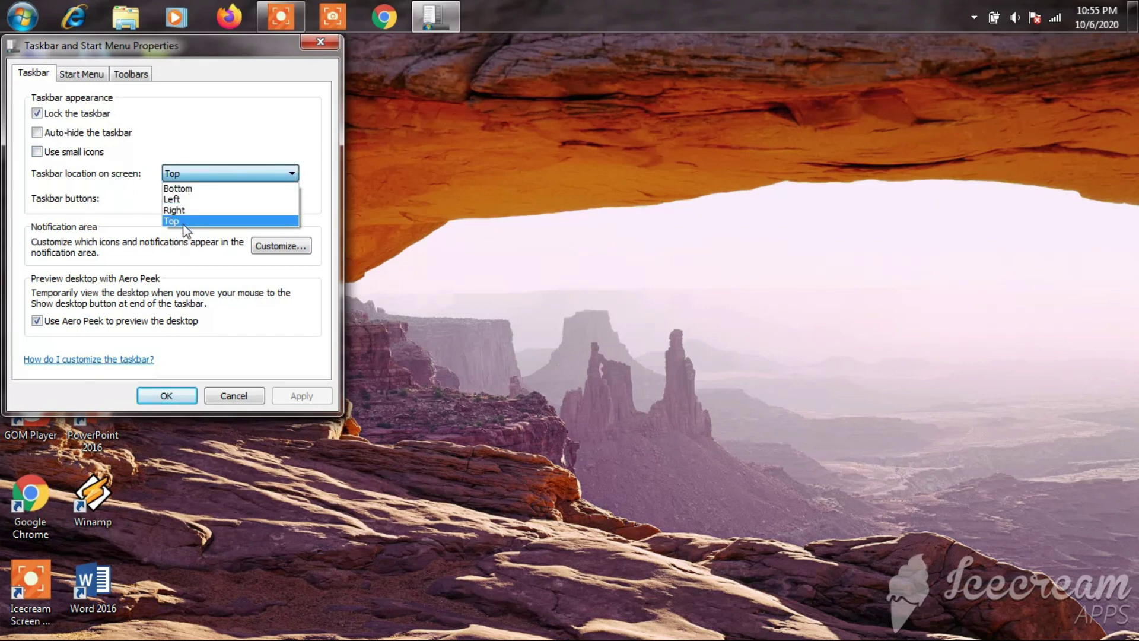
key("Up")
left_click(178, 210)
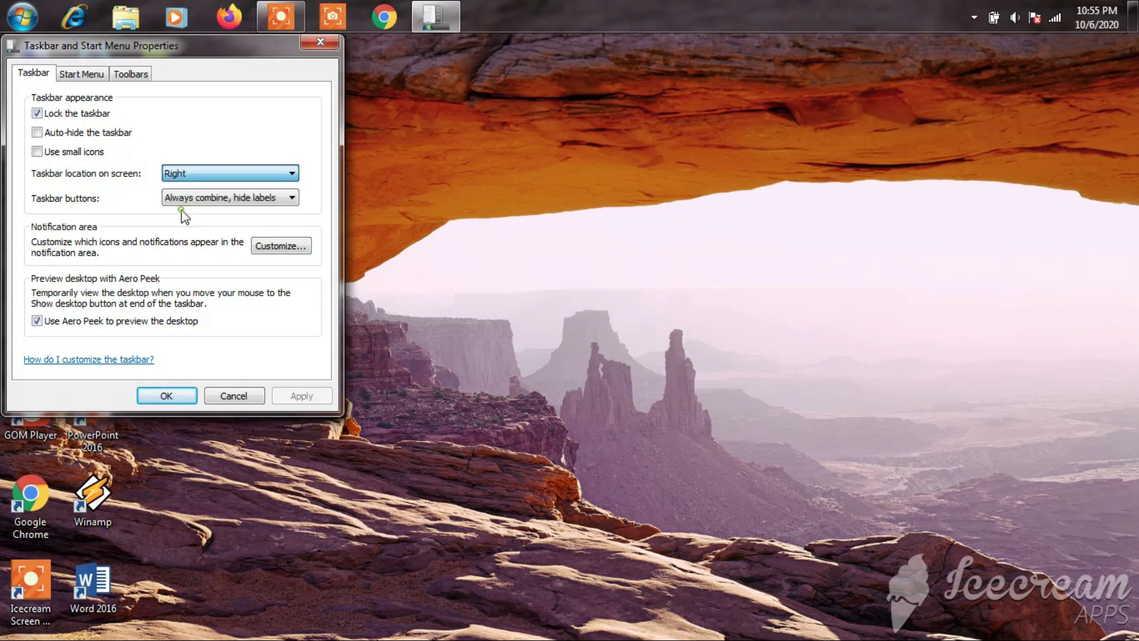
left_click(302, 395)
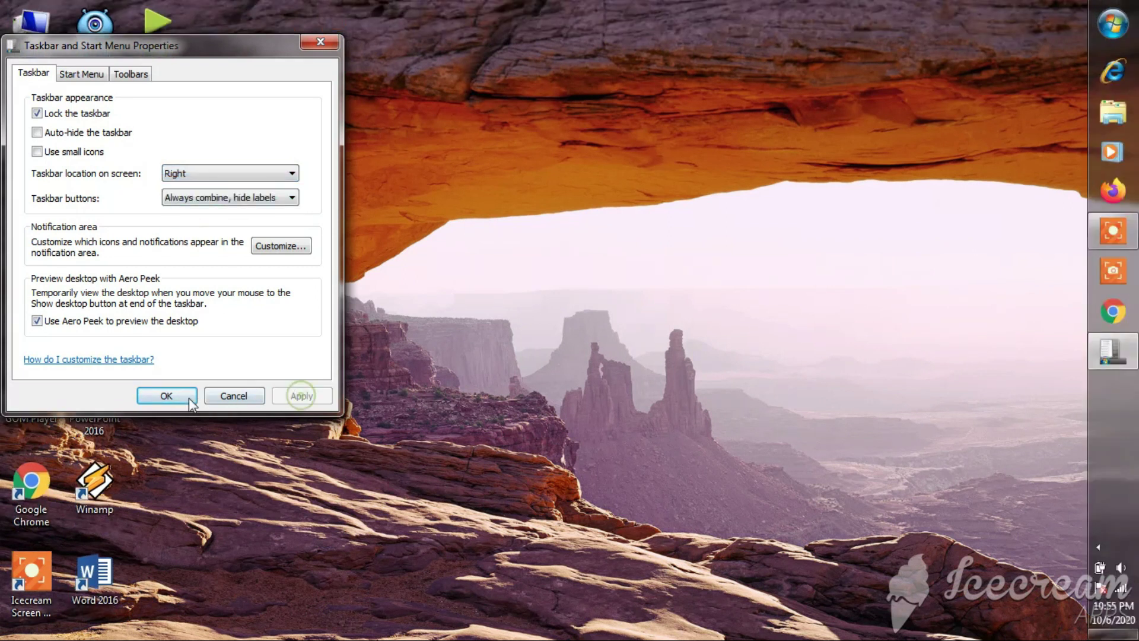
left_click(178, 395)
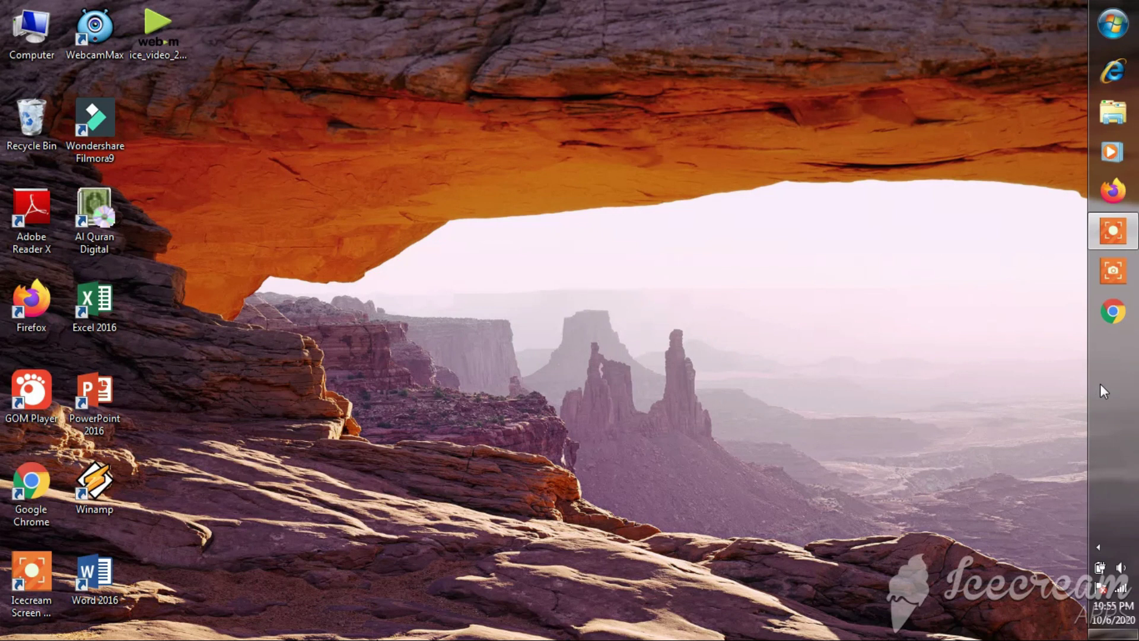
- Move the taskbar to the Bottom location through its properties and apply the setting
right_click(1106, 384)
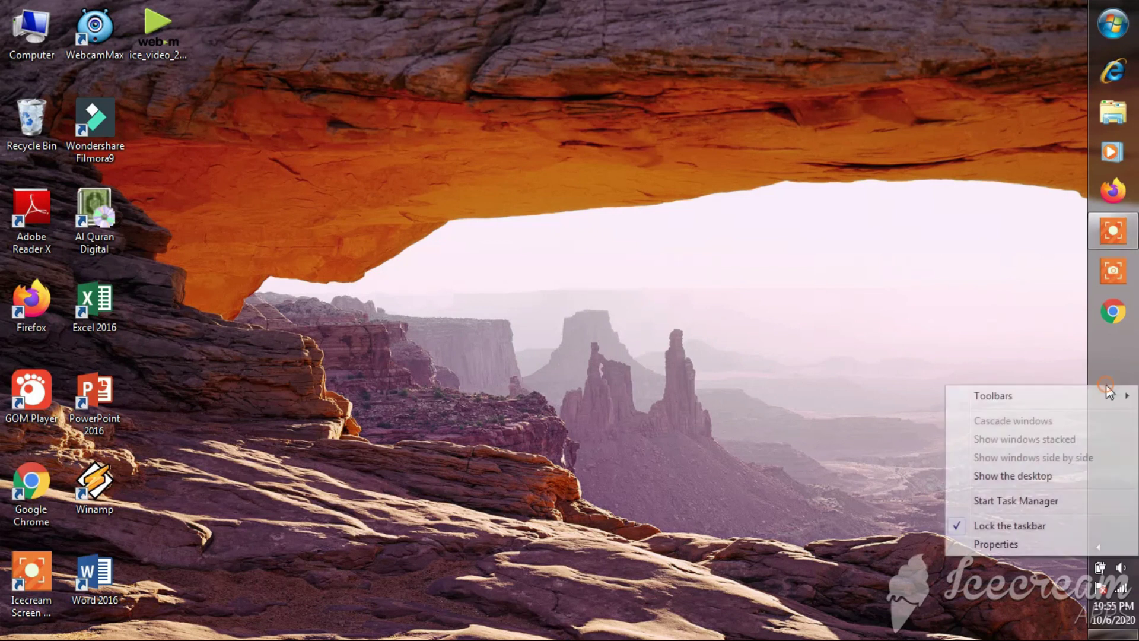
left_click(987, 545)
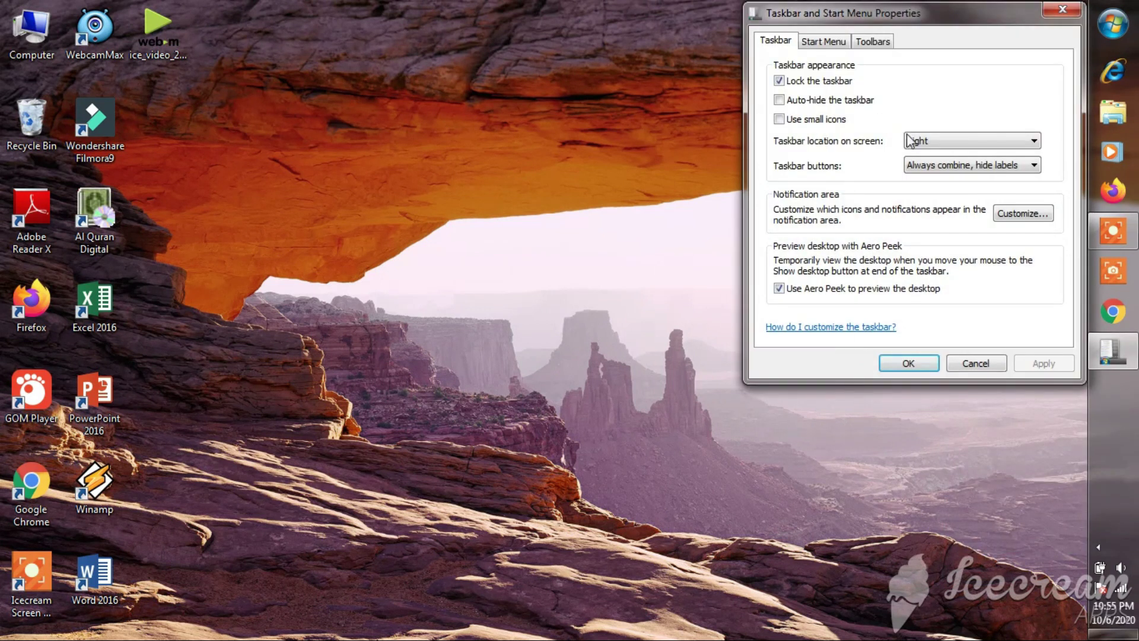
left_click(941, 144)
left_click(923, 156)
left_click(1061, 364)
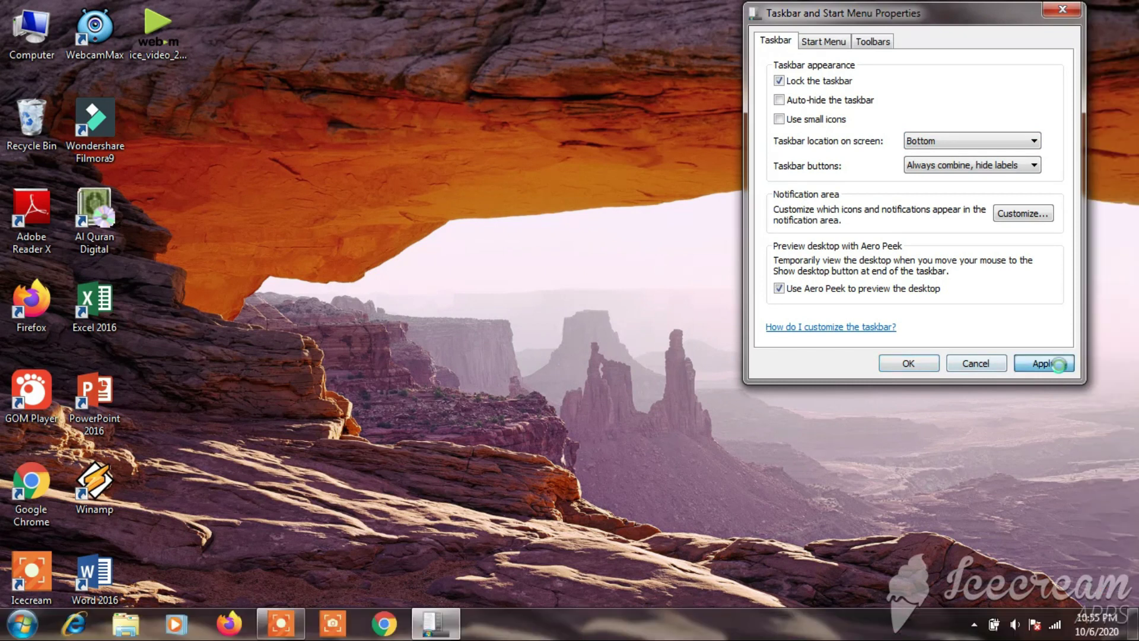
left_click(909, 364)
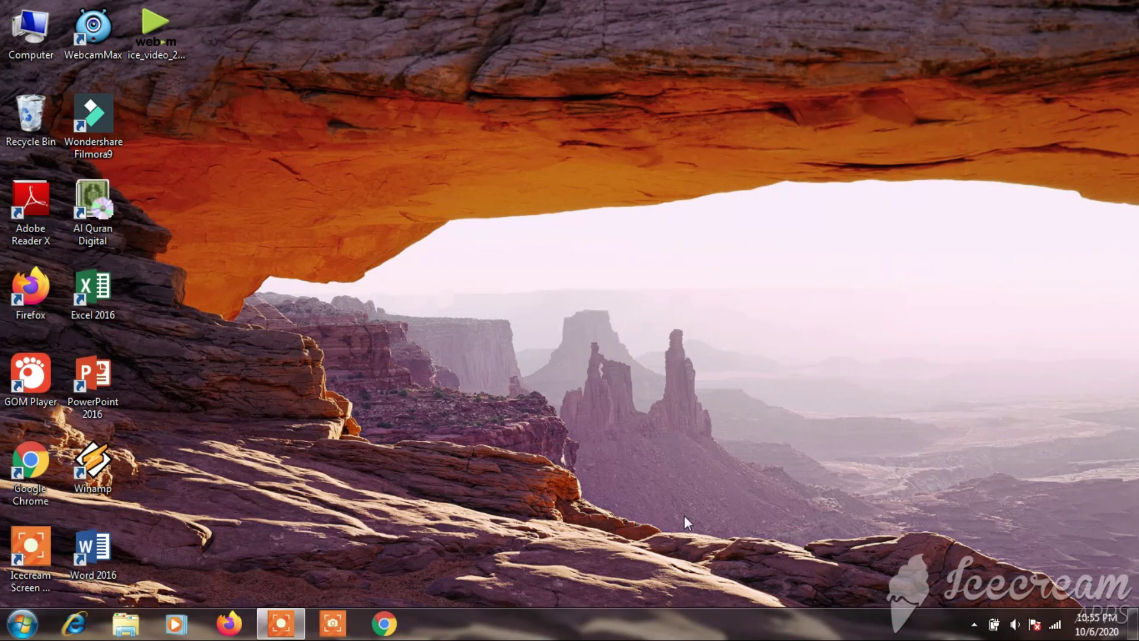
- Turn on auto-hide for the taskbar, unlock it, apply the changes and check that the hidden taskbar reappears
right_click(500, 622)
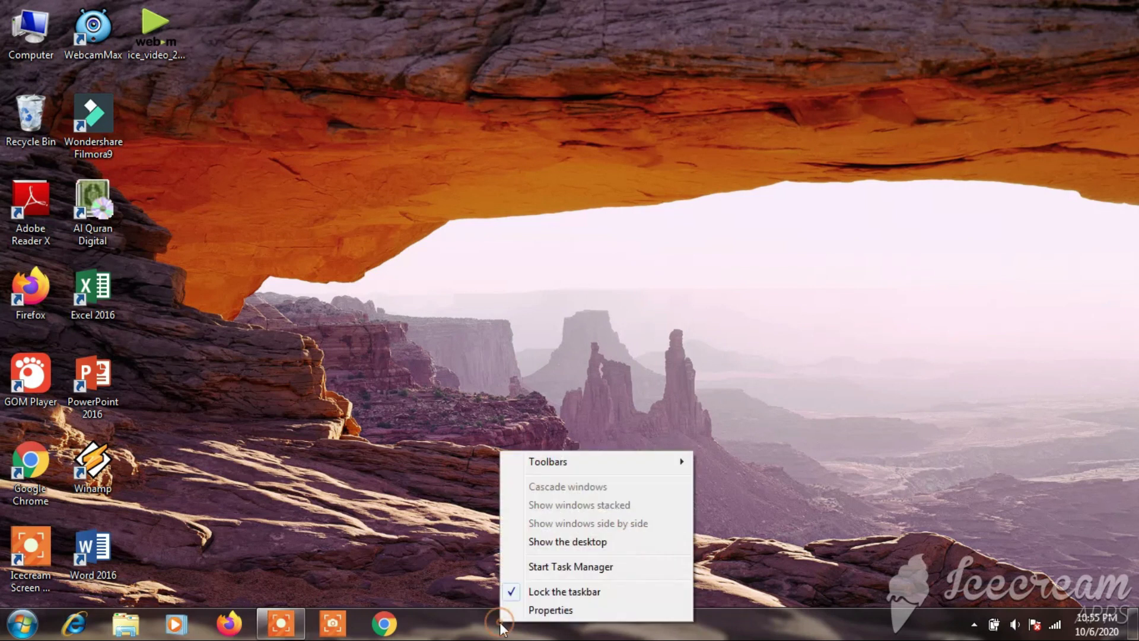
left_click(542, 611)
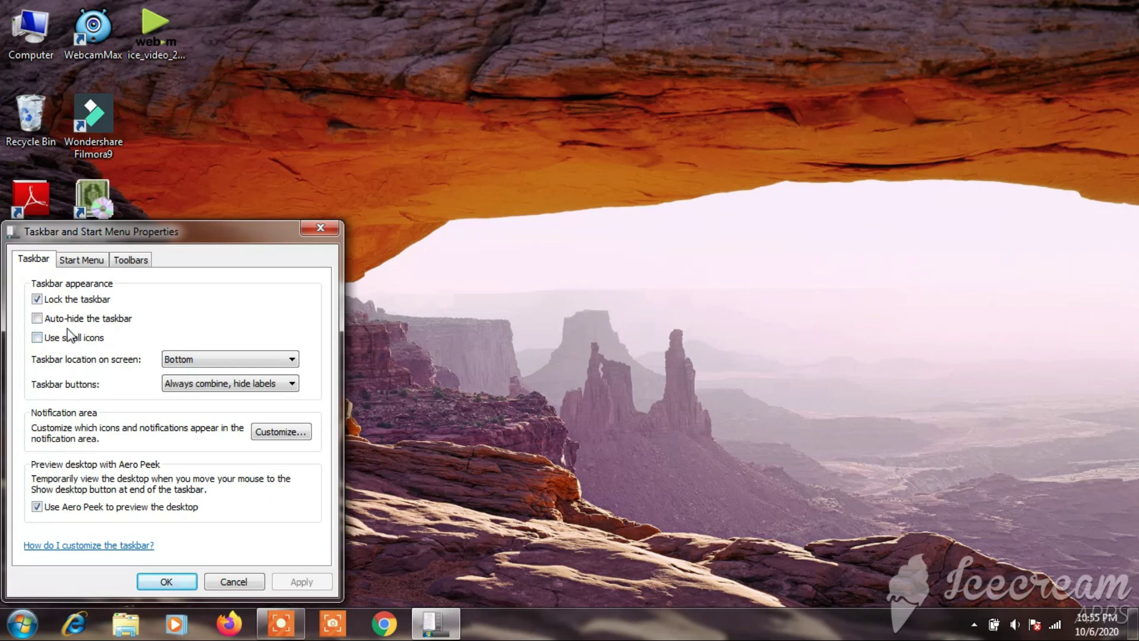
left_click(37, 319)
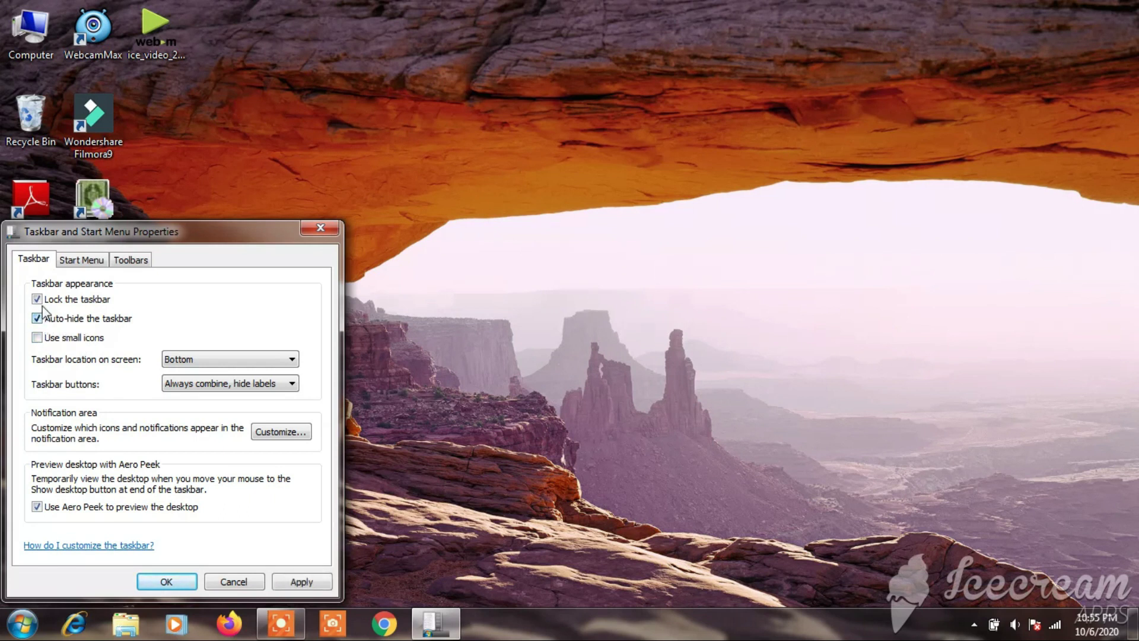
left_click(37, 299)
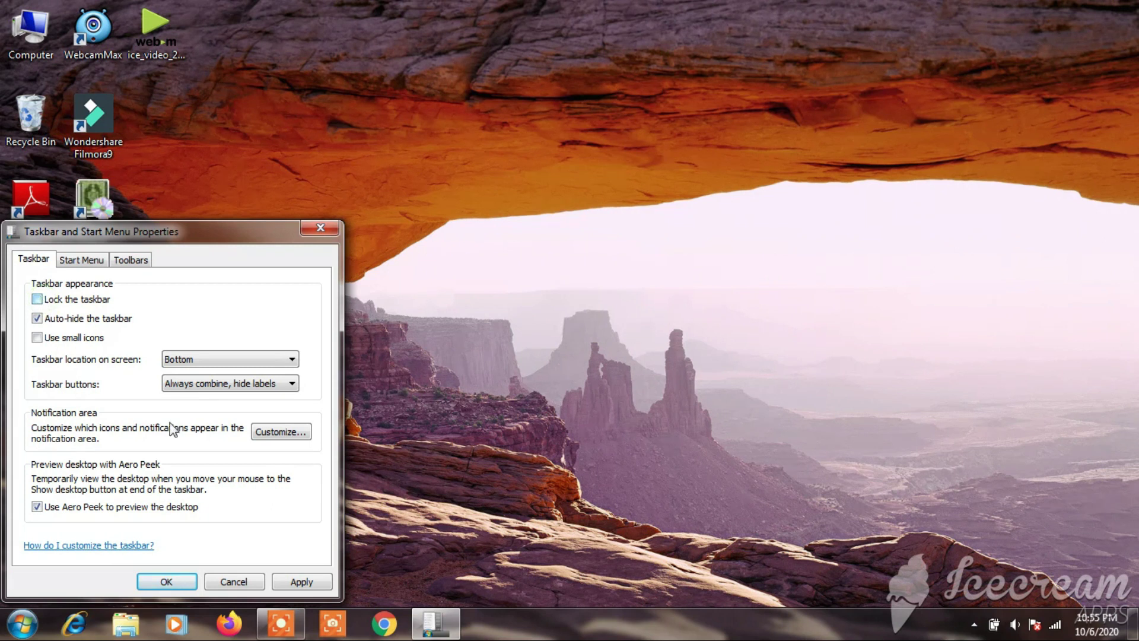
left_click(299, 582)
left_click(169, 581)
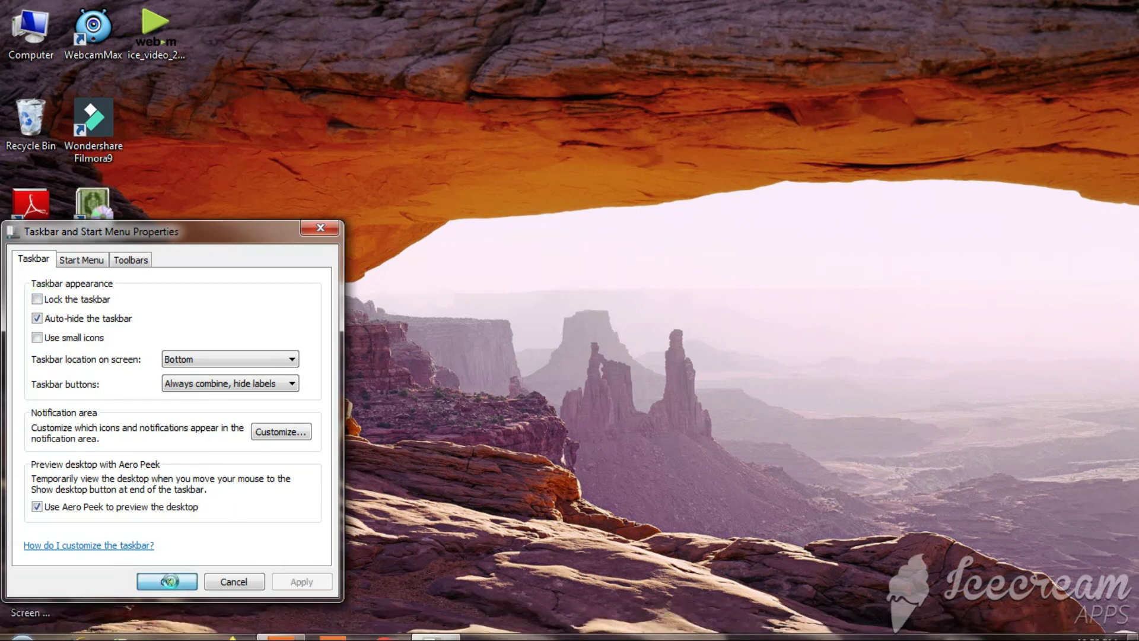
mouse_move(497, 625)
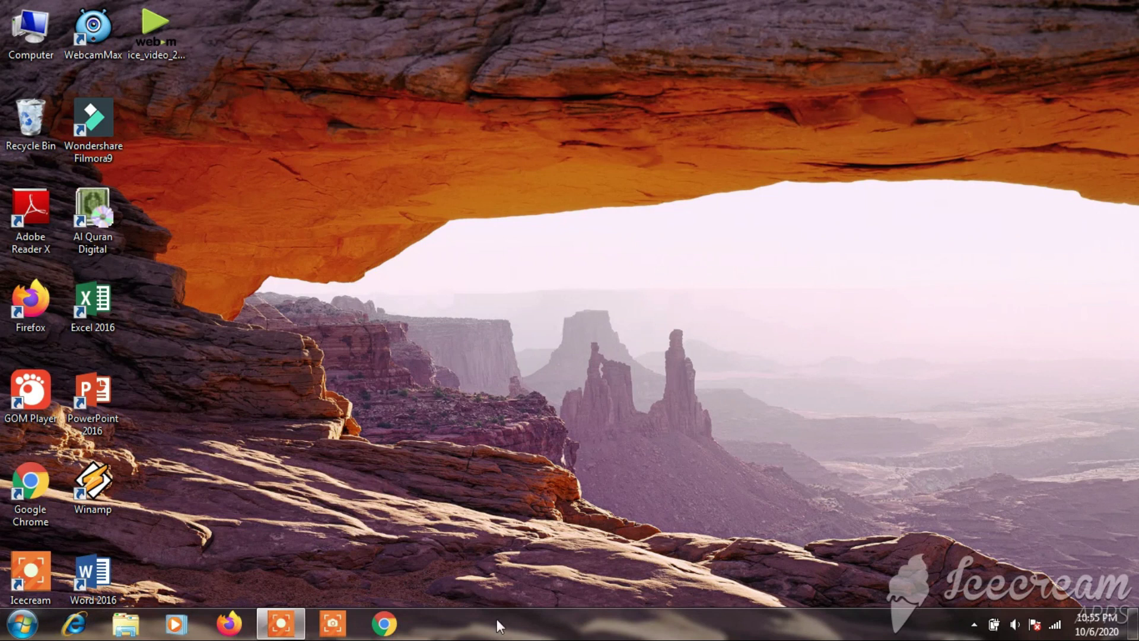
- Refresh the desktop and bring up its available commands again
right_click(508, 178)
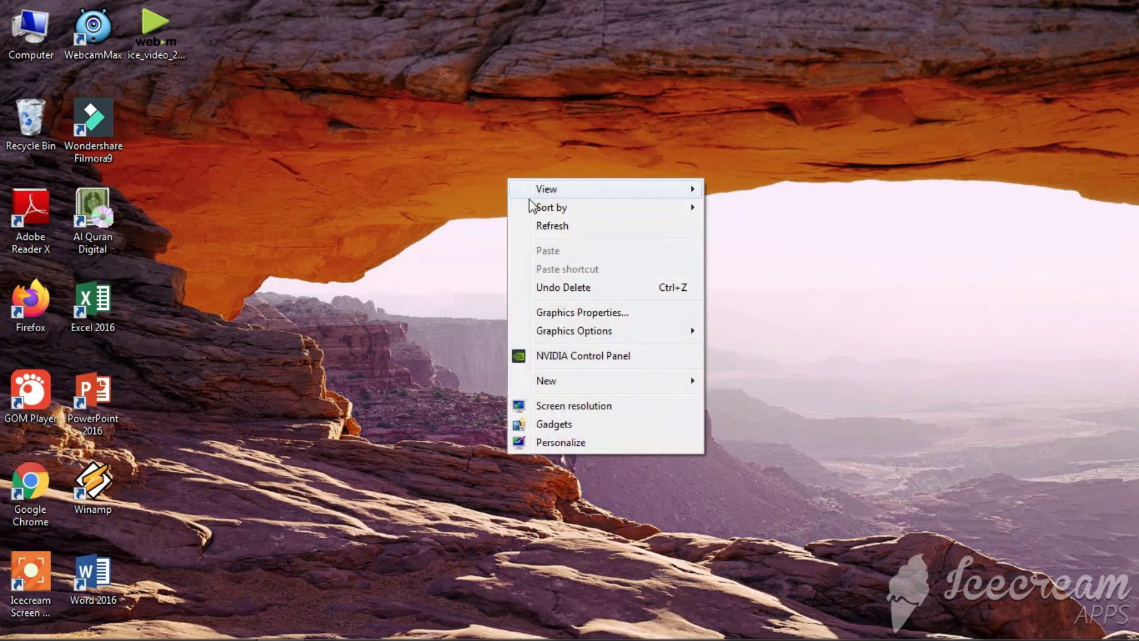
left_click(550, 227)
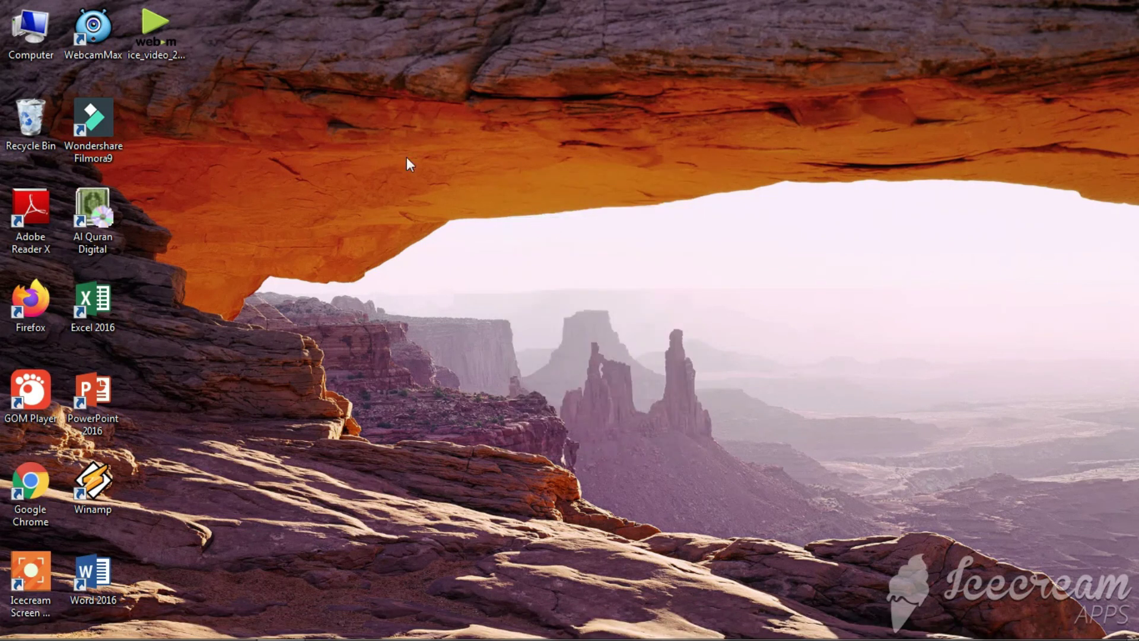
right_click(275, 195)
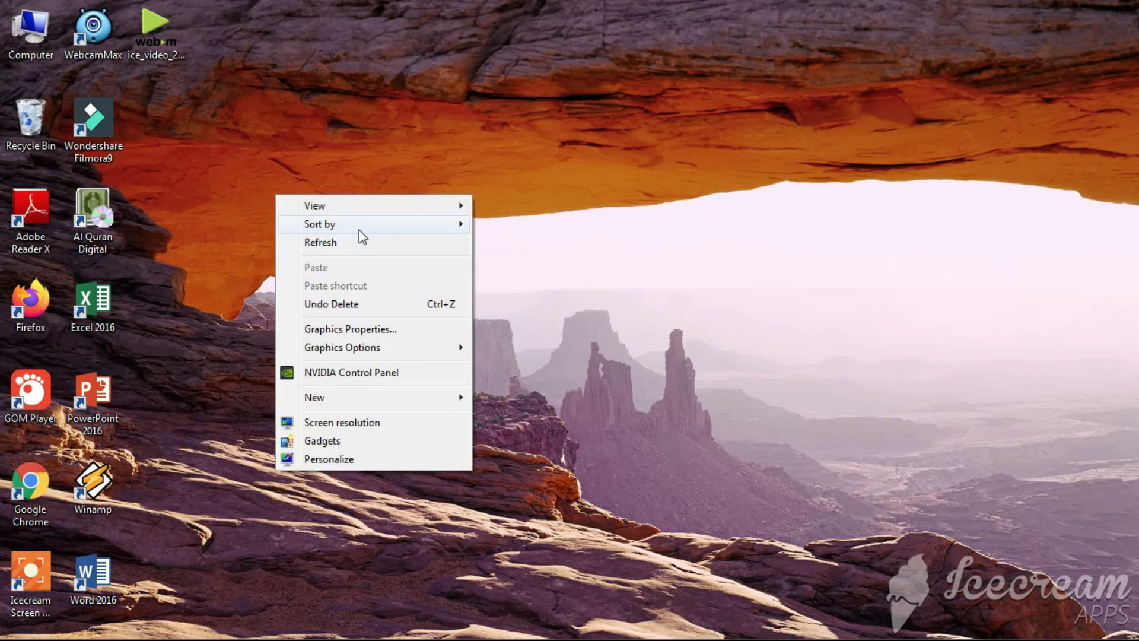
mouse_move(388, 229)
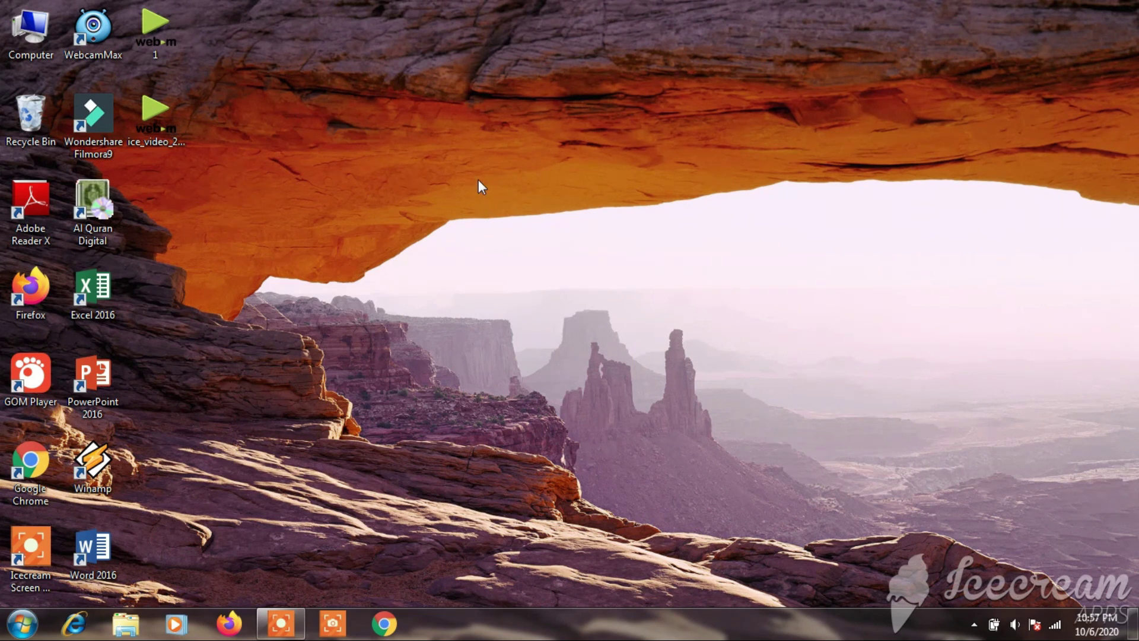
- Show the display rotation choices in the desktop's Graphics Options and dismiss them without choosing one
right_click(453, 224)
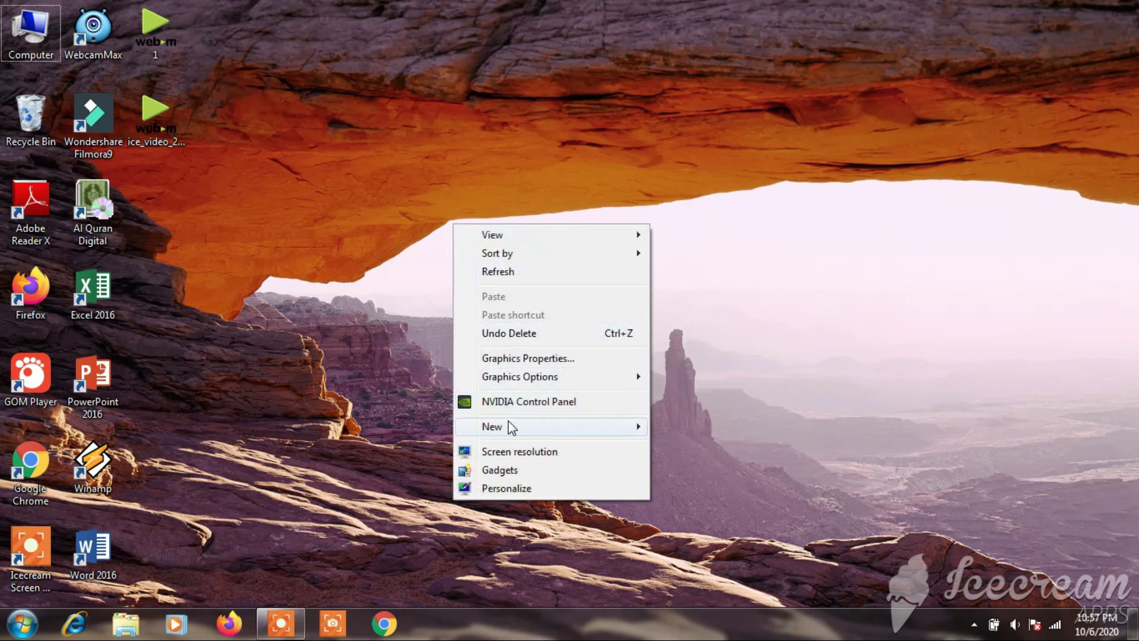
mouse_move(545, 377)
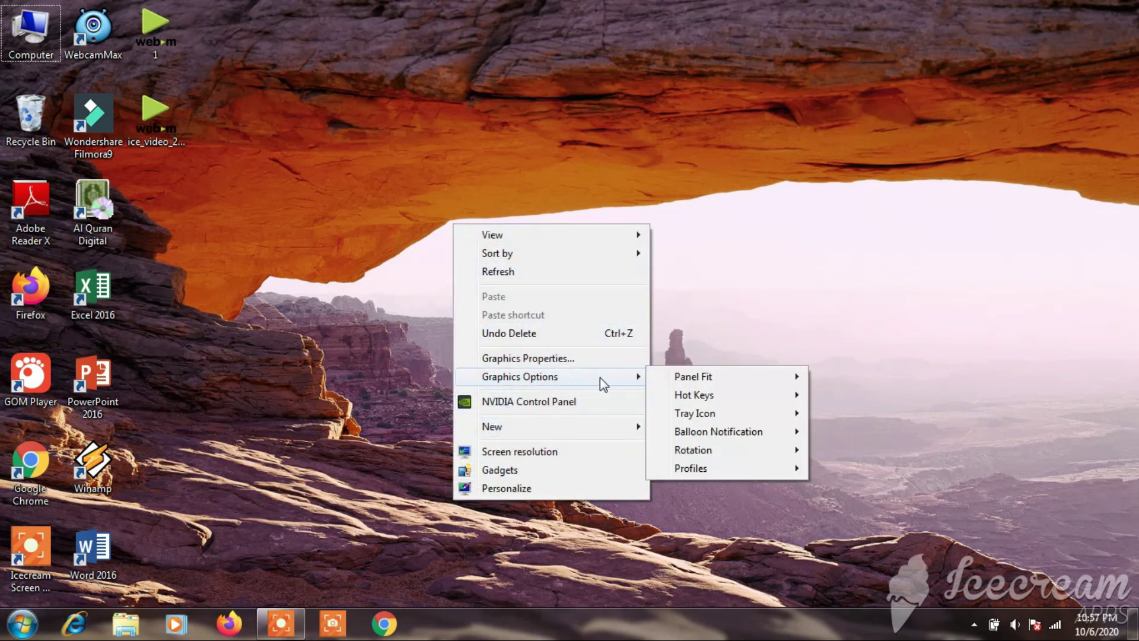
mouse_move(721, 450)
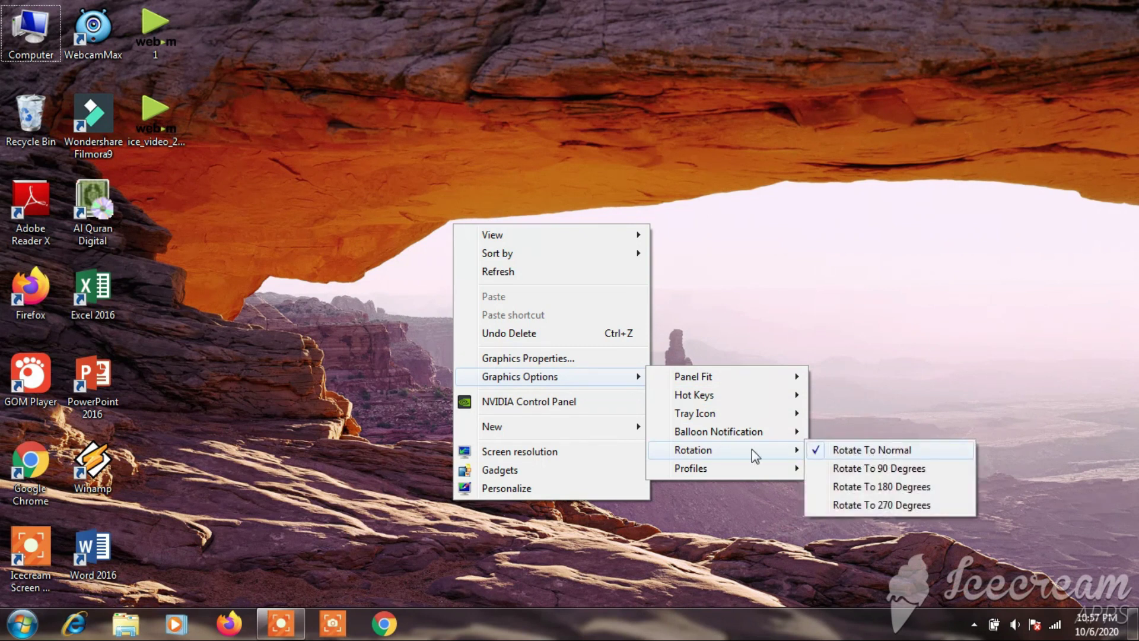
left_click(311, 430)
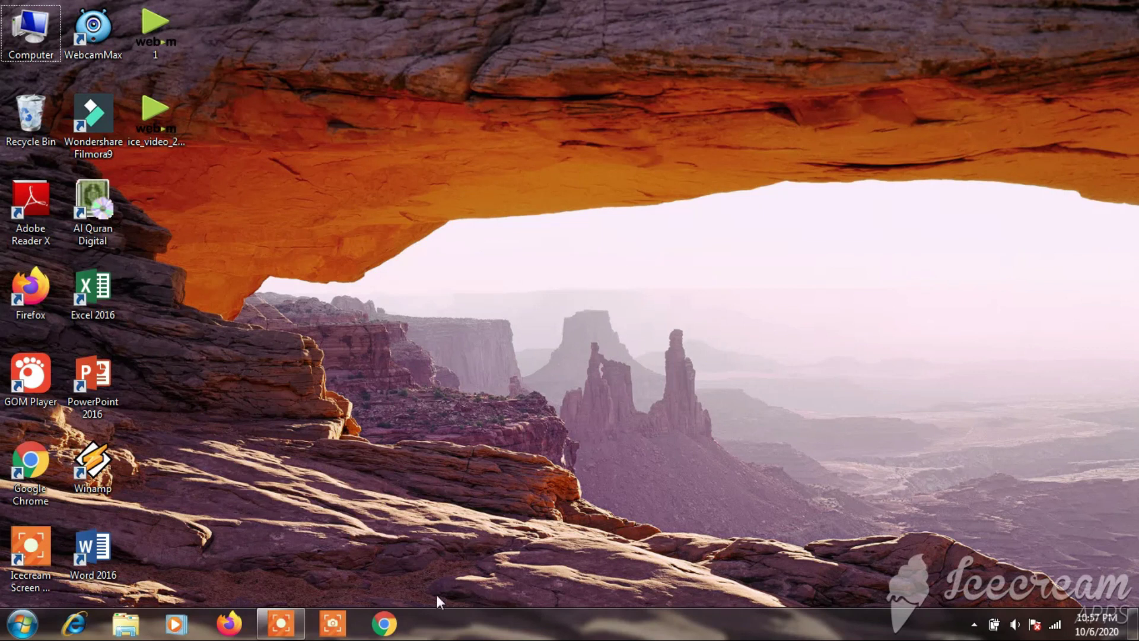
- Review the lock, auto-hide and screen location settings in the taskbar properties and close the dialog
right_click(455, 622)
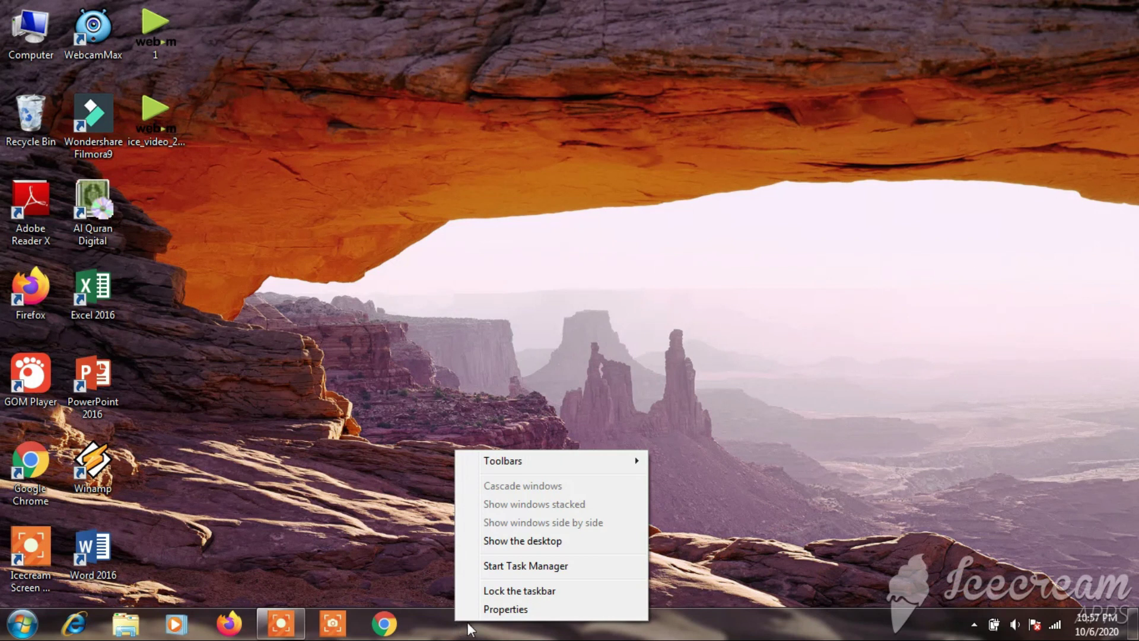
left_click(509, 610)
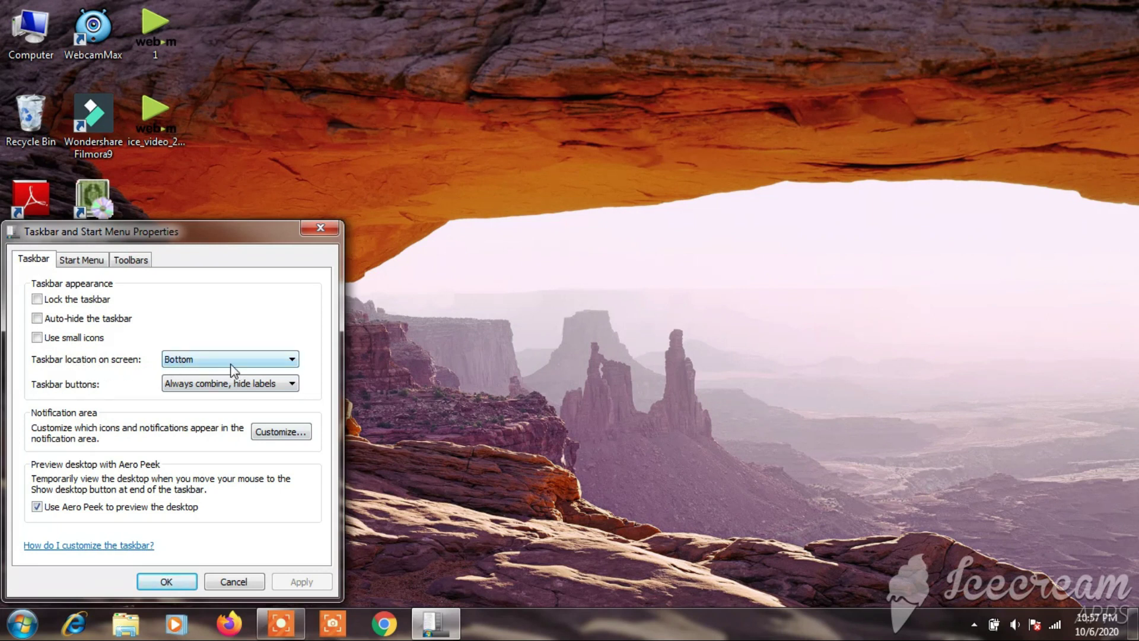
left_click(166, 581)
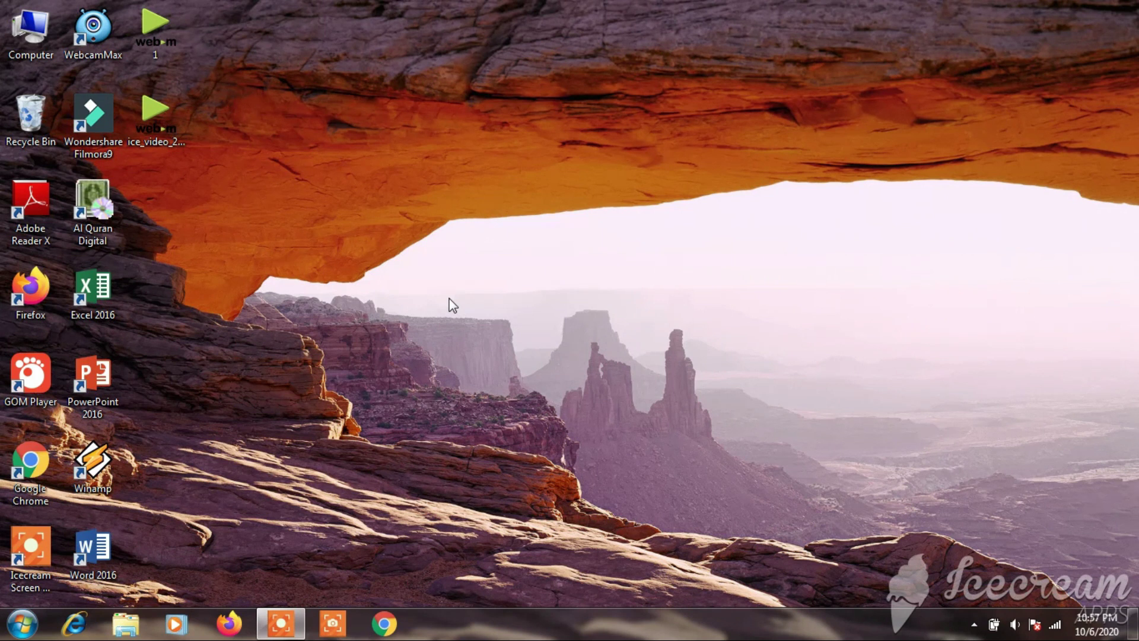